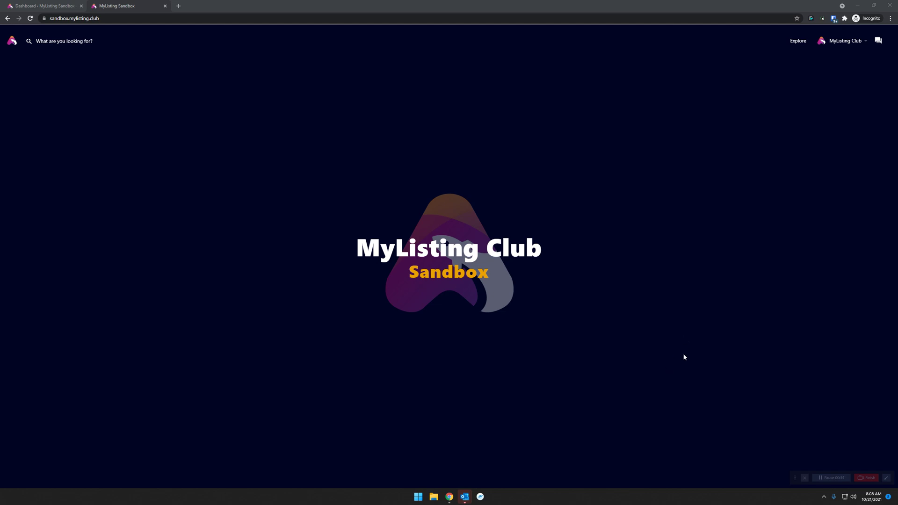
- Add the Location preset field to the Services listing type's Fields
left_click(39, 9)
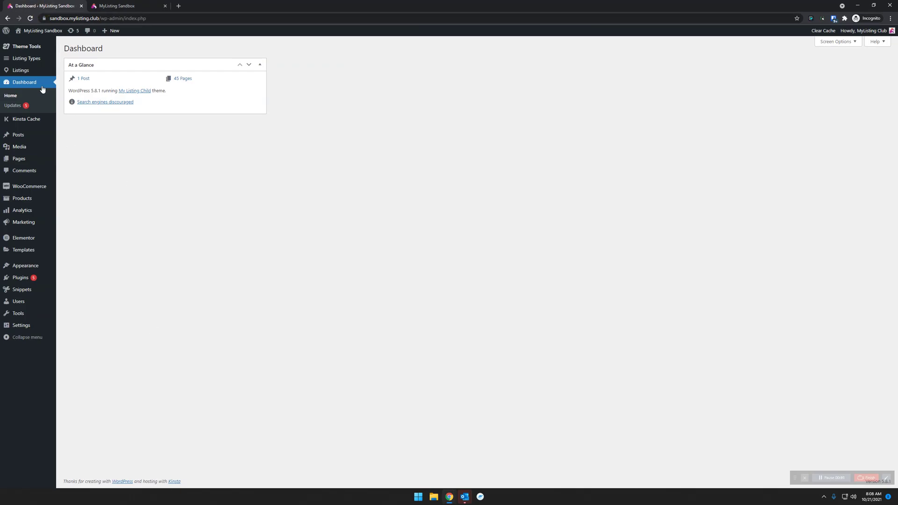
left_click(28, 59)
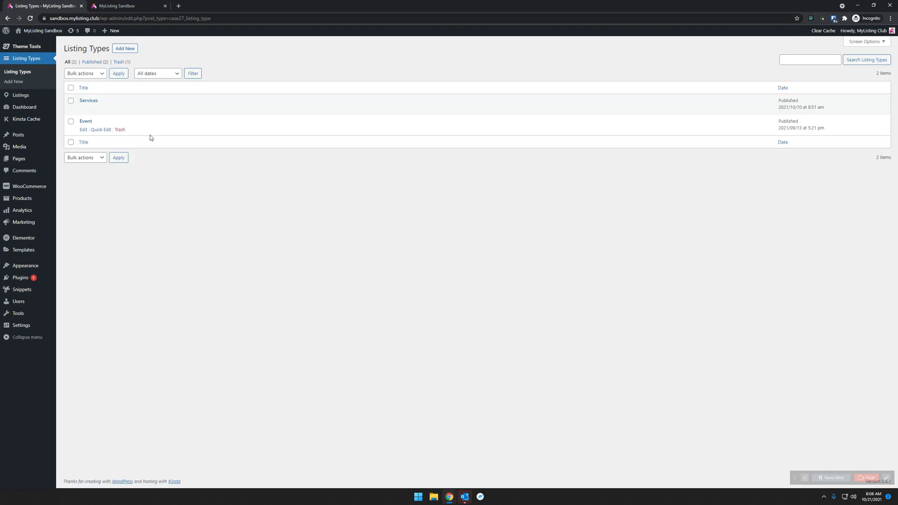
left_click(83, 109)
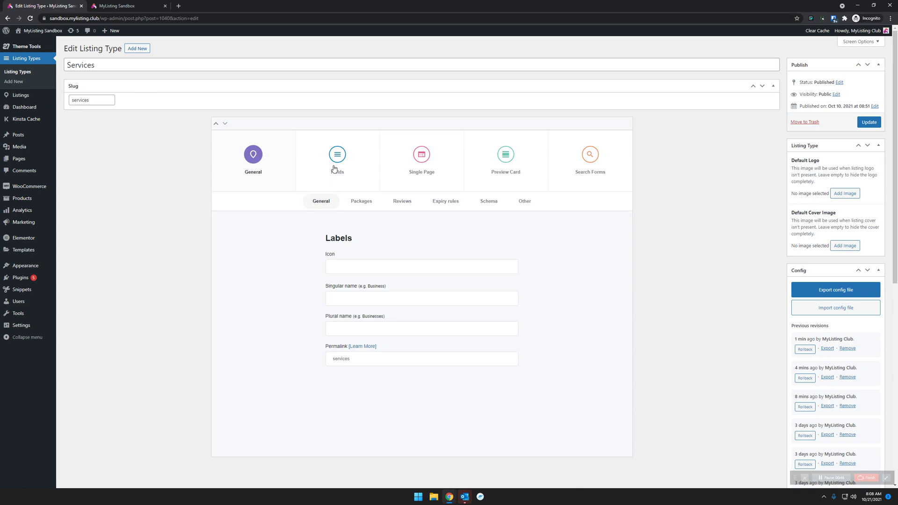
left_click(337, 173)
scroll(369, 385, "down", 2)
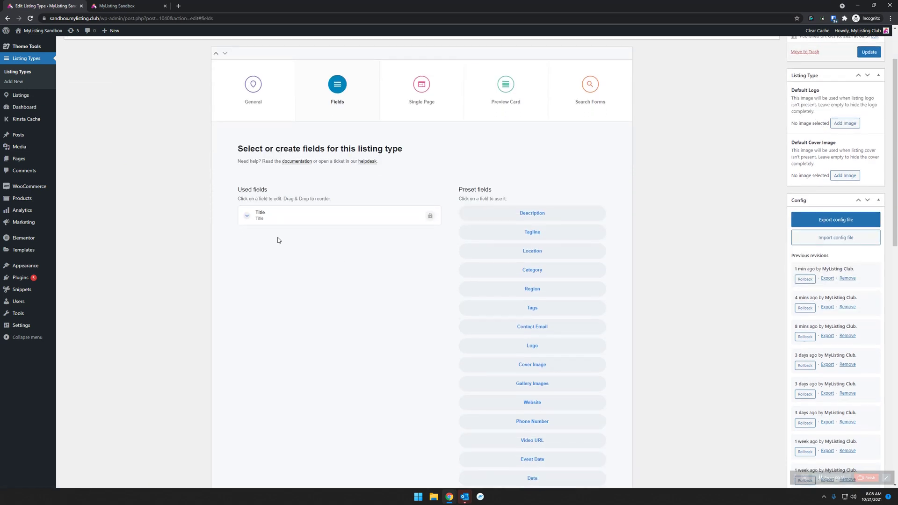
left_click(546, 252)
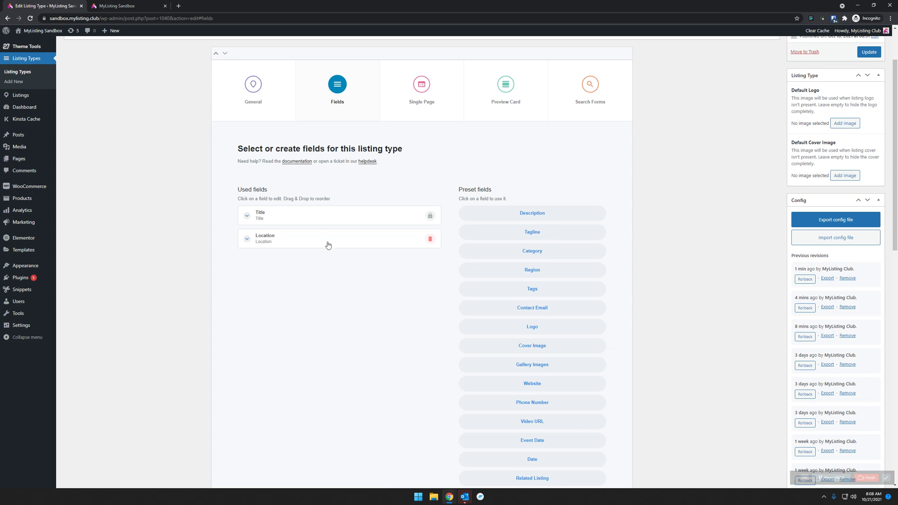
- Set the Location field's map skin to MLC Sandbox GM
left_click(328, 238)
scroll(285, 363, "down", 2)
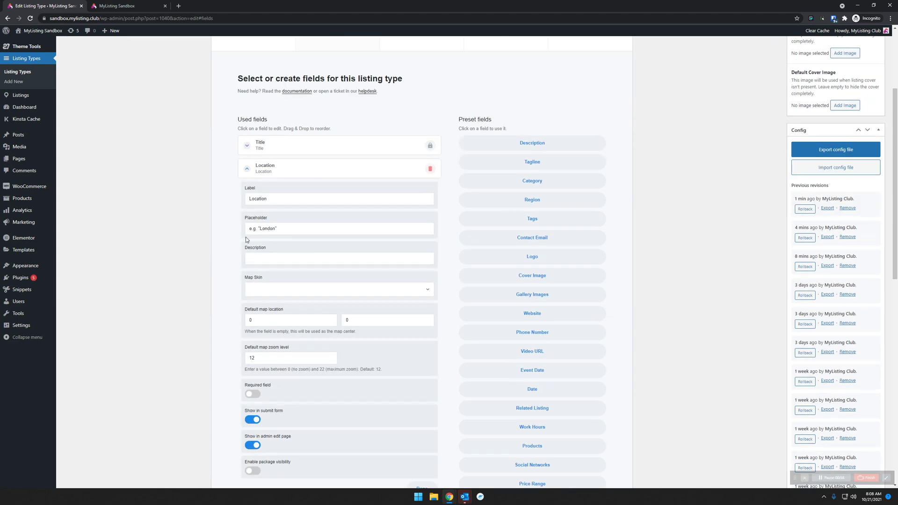
scroll(269, 239, "down", 2)
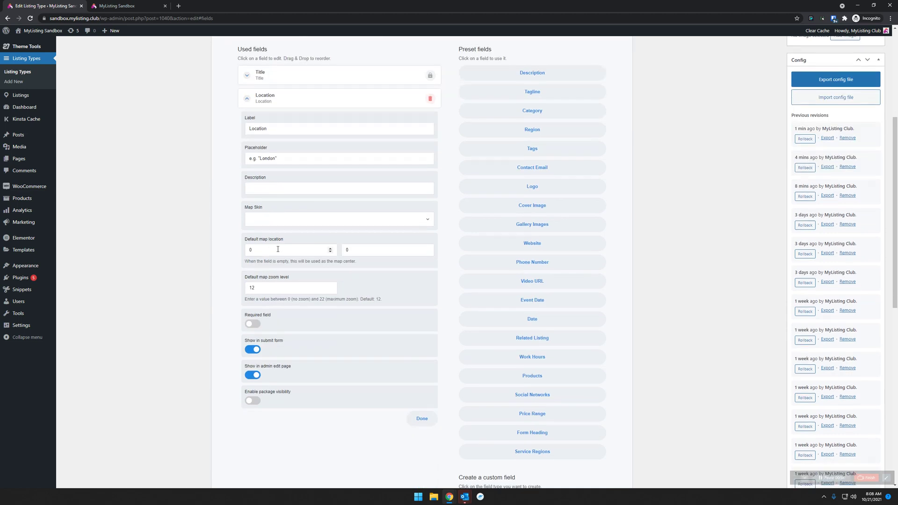
scroll(313, 274, "up", 1)
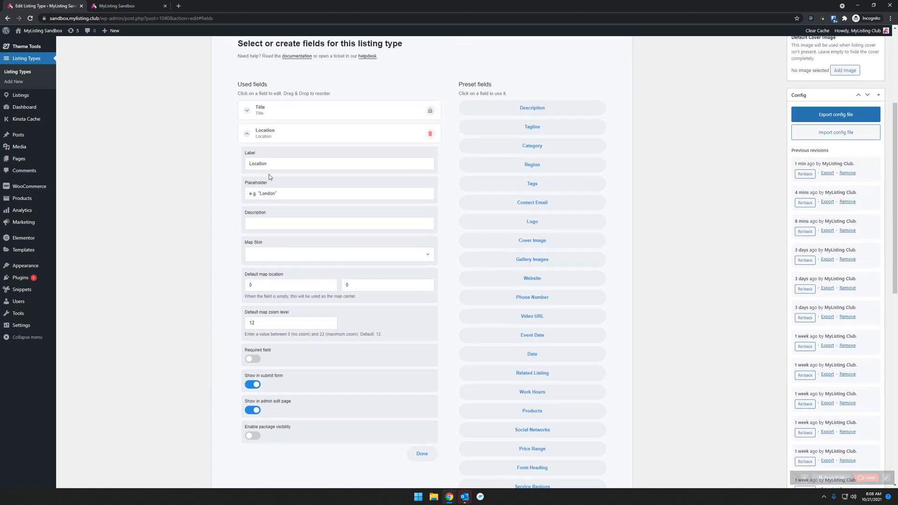
left_click(265, 259)
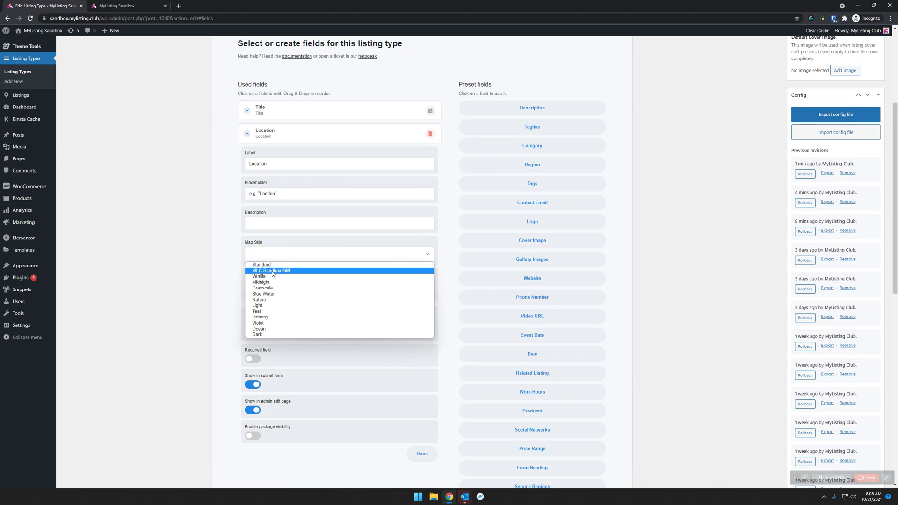
left_click(274, 271)
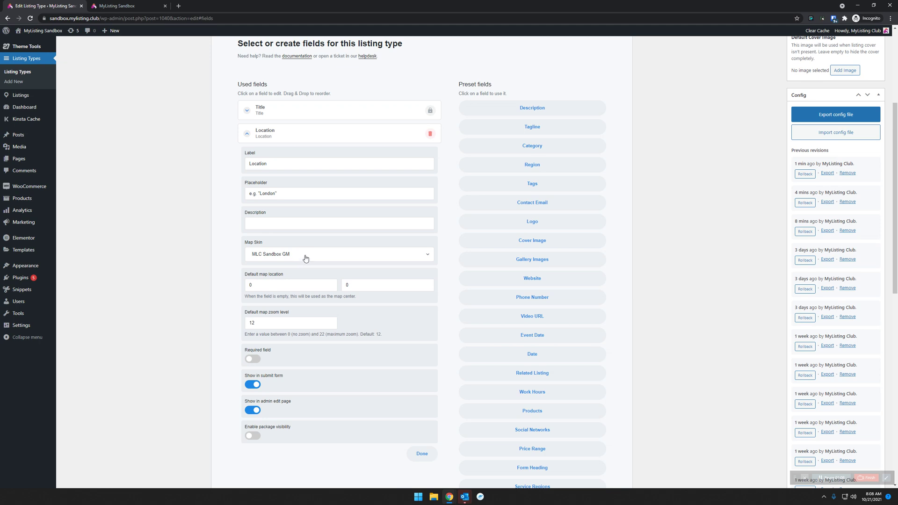
- Select the Location field's default map coordinates and its default zoom level of 12
left_click_drag(267, 285, 237, 287)
left_click_drag(356, 285, 337, 286)
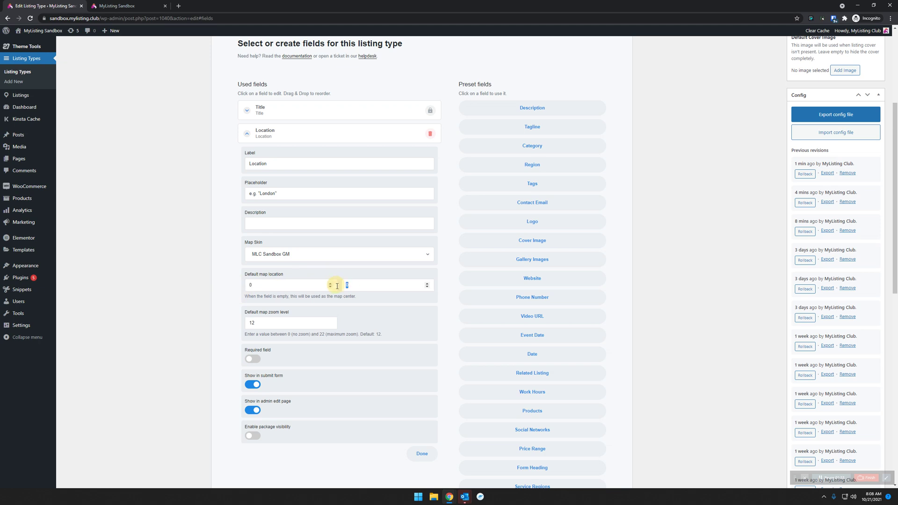
left_click(368, 287)
double_click(368, 286)
double_click(368, 286)
left_click(358, 291)
double_click(257, 324)
scroll(267, 325, "up", 3)
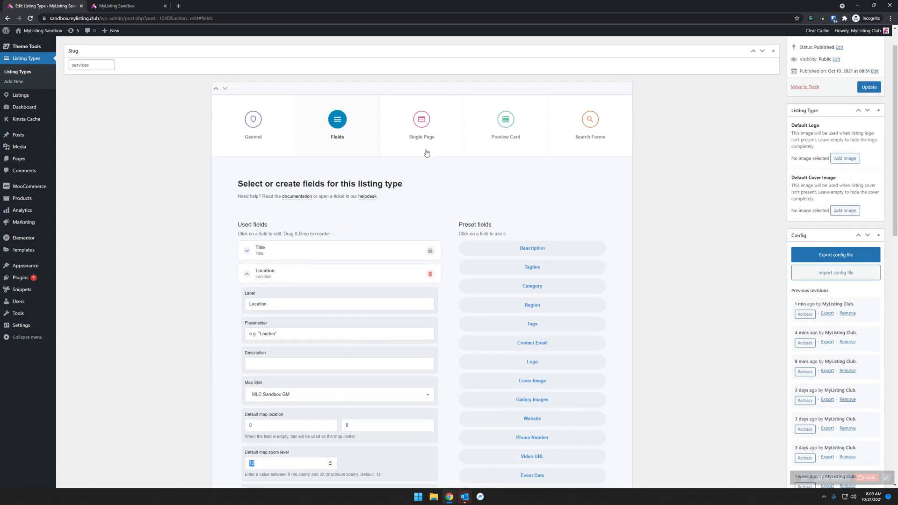
- Add a Location block to the main column of the single page's Profile tab
left_click(426, 132)
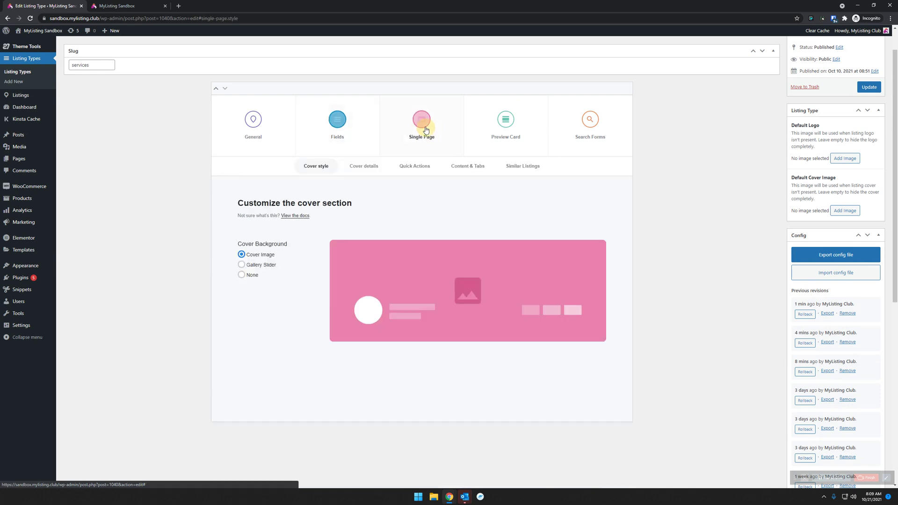
left_click(463, 168)
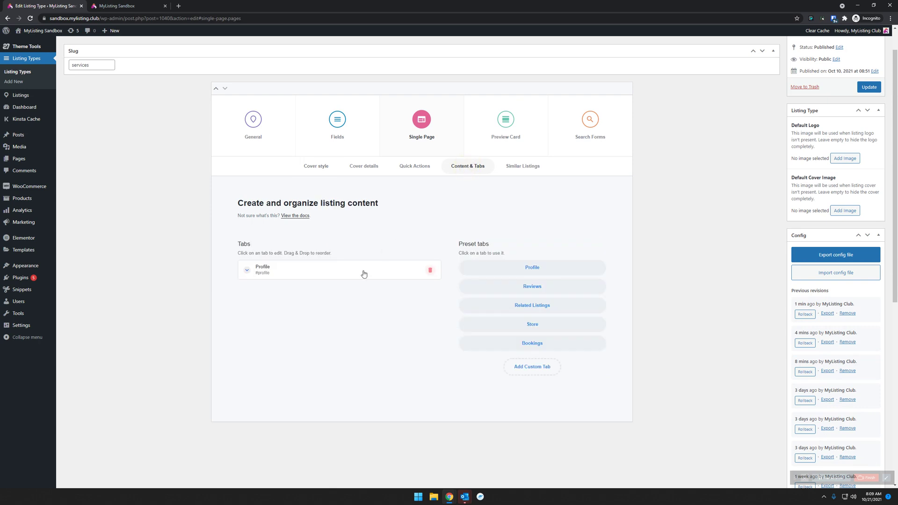
left_click(365, 271)
scroll(356, 269, "down", 1)
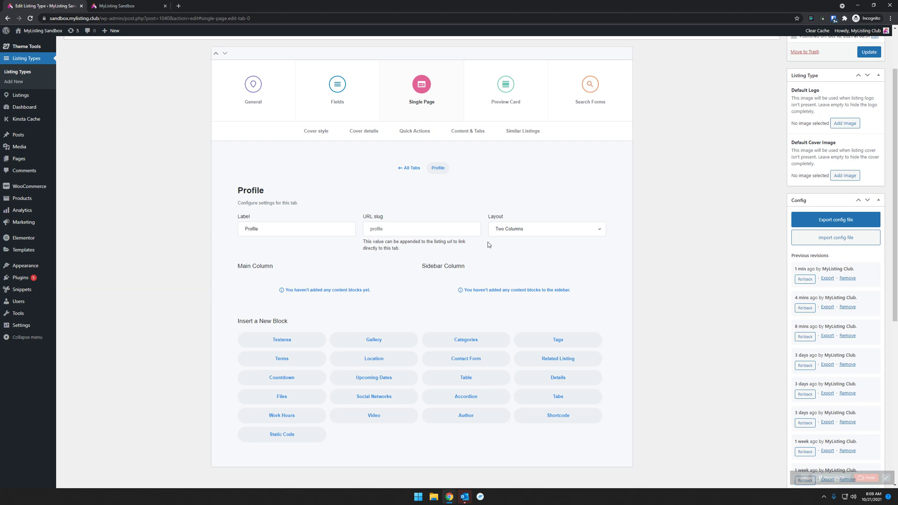
scroll(492, 244, "down", 2)
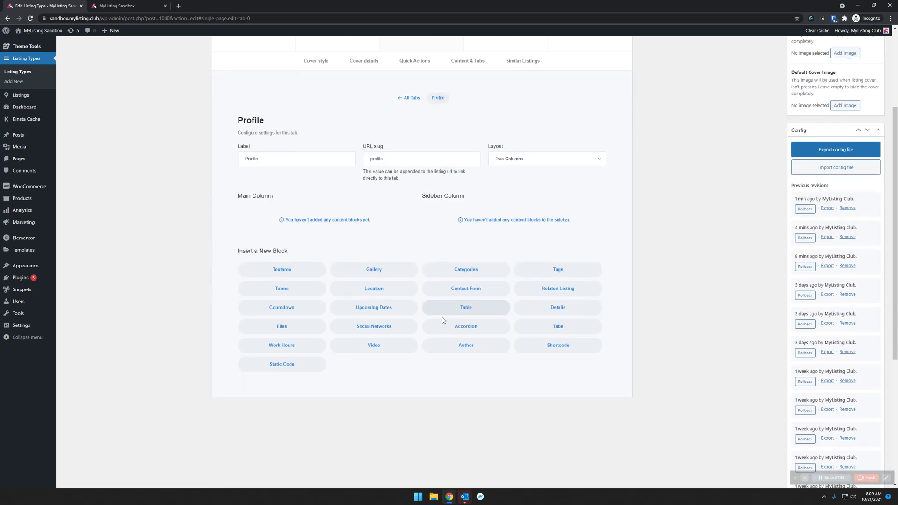
left_click(379, 292)
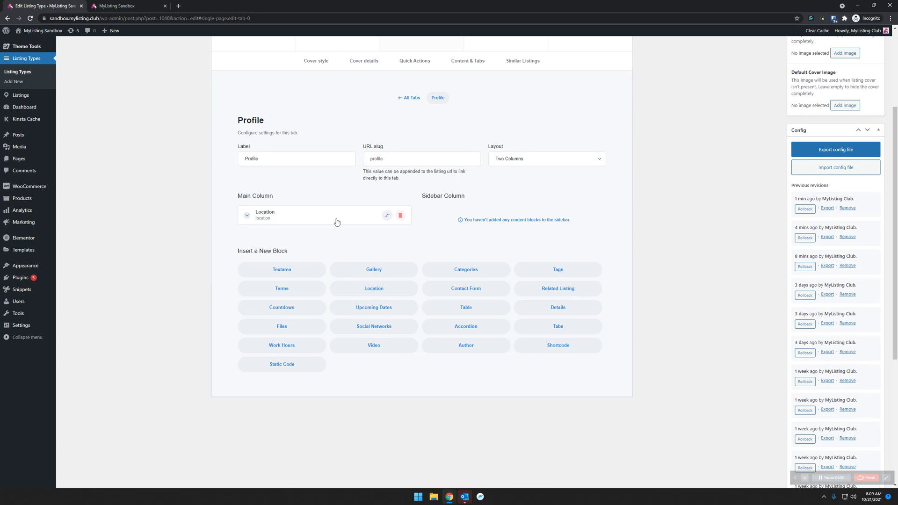
- Set the Location block's map skin to MLC Sandbox GM, leaving default zoom 11
left_click(336, 222)
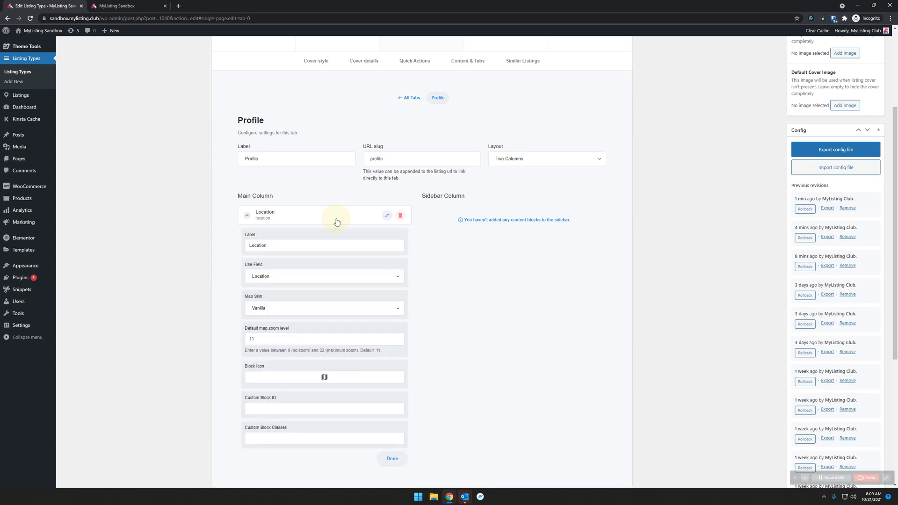
left_click(278, 311)
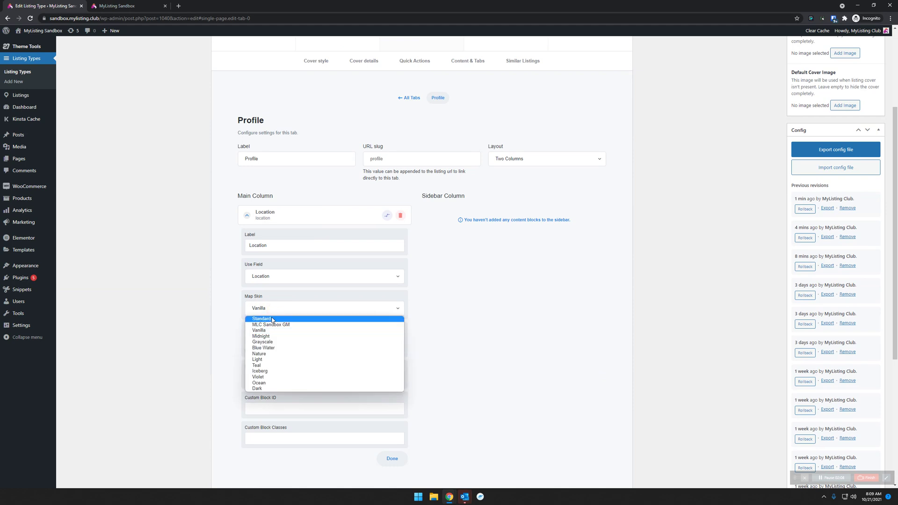
left_click(279, 325)
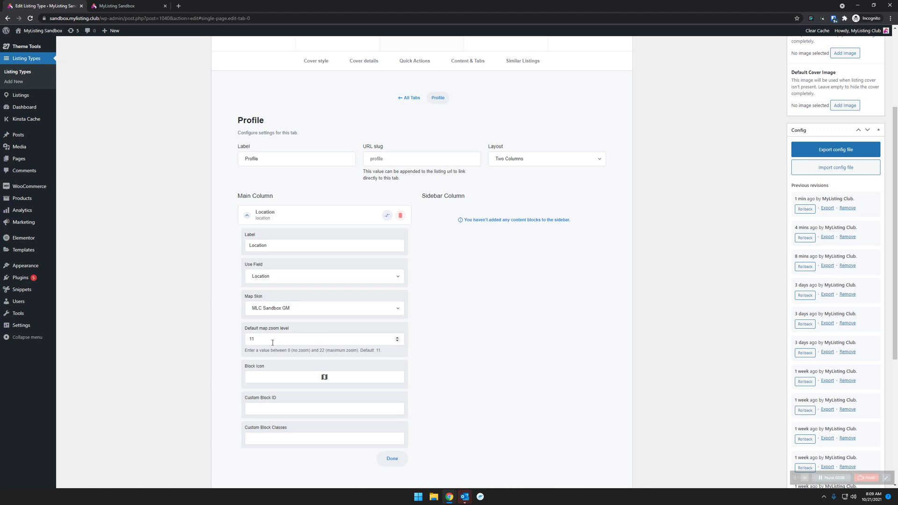
double_click(234, 339)
- Collapse the Location block and switch the Preview Card Quick View map skin to MLC Sandbox GM
left_click(327, 215)
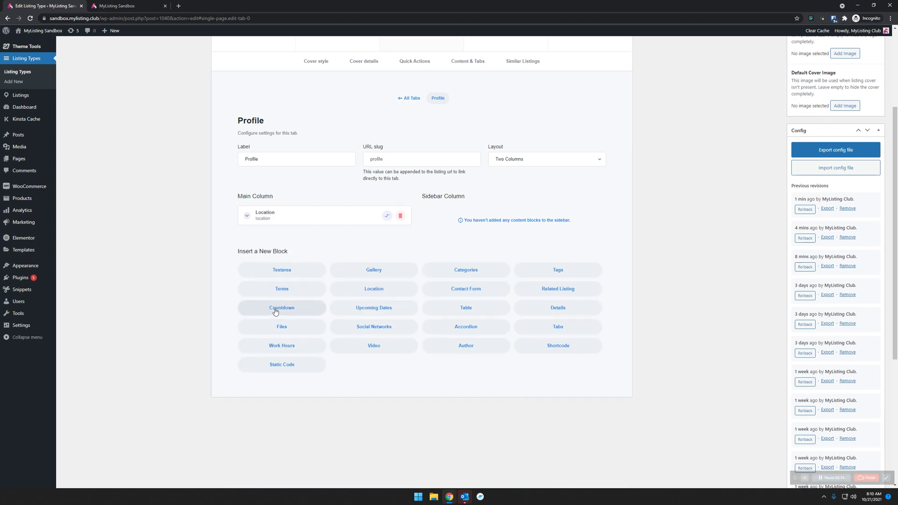
scroll(281, 309, "up", 3)
left_click(490, 178)
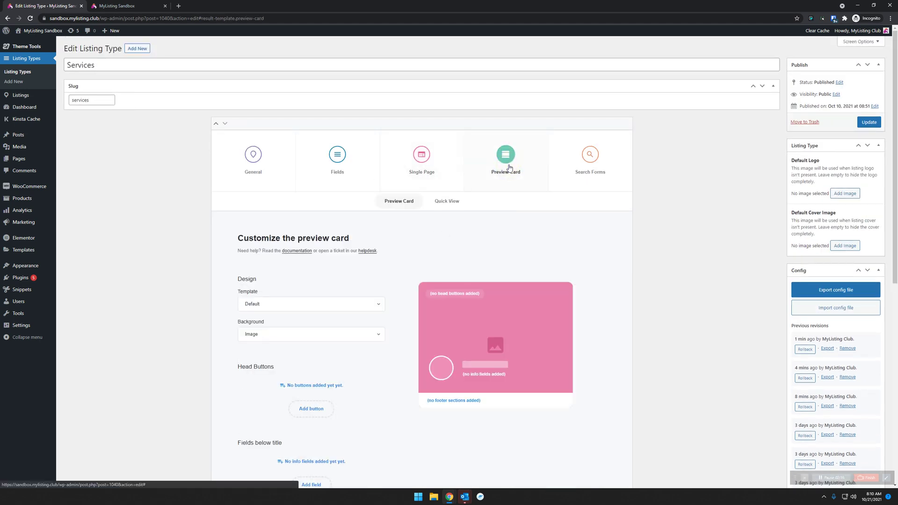
left_click(452, 203)
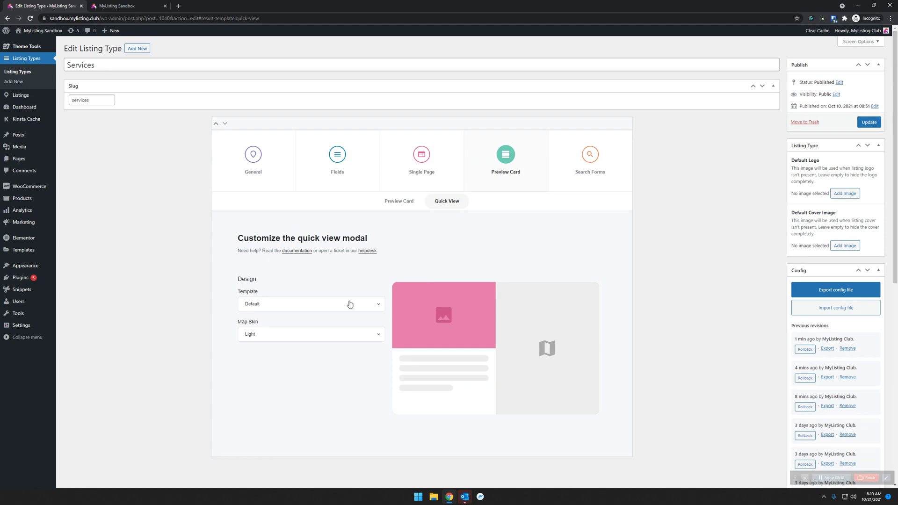
left_click(282, 335)
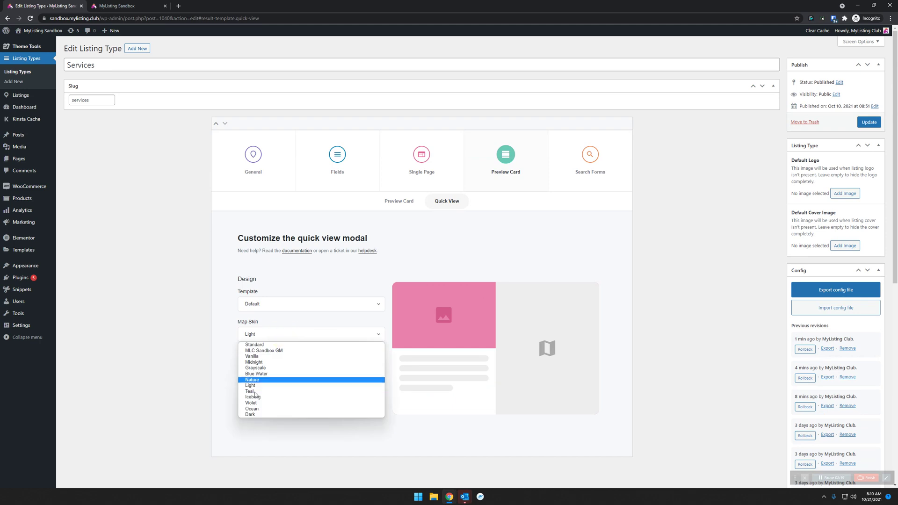
left_click(276, 351)
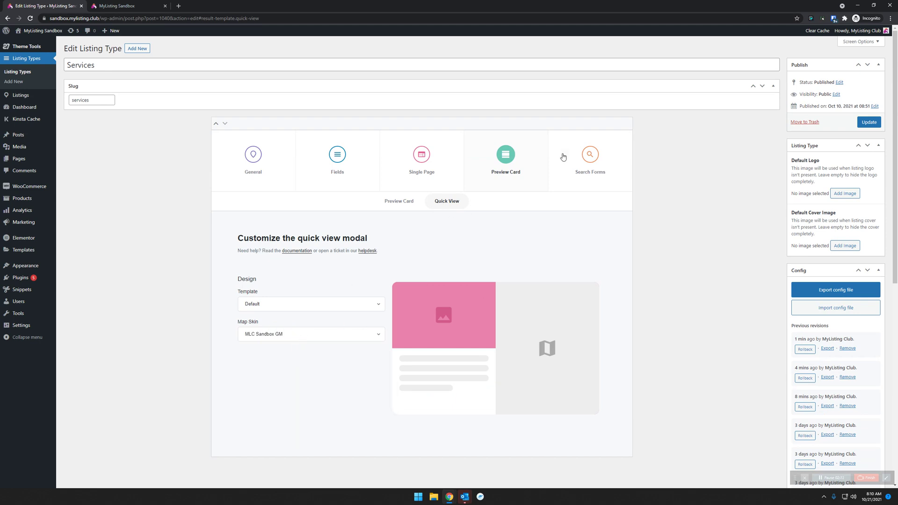
- Add Location and Proximity filters to the Advanced search form, moving both above Order by
left_click(595, 161)
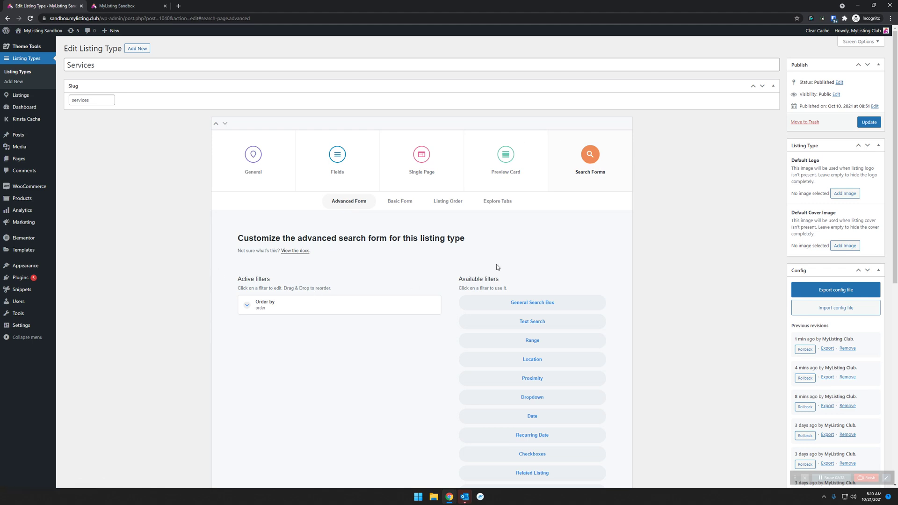
scroll(540, 291, "down", 2)
left_click(540, 292)
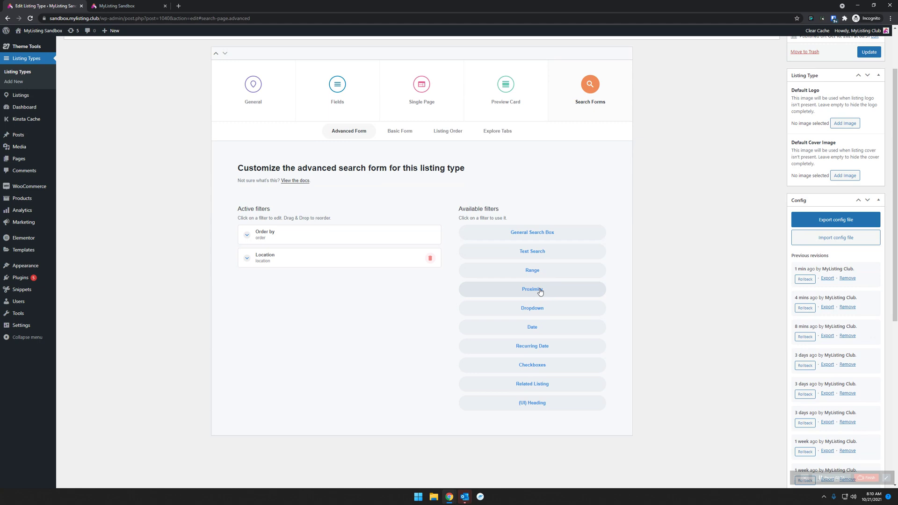
left_click(356, 262)
scroll(355, 261, "down", 2)
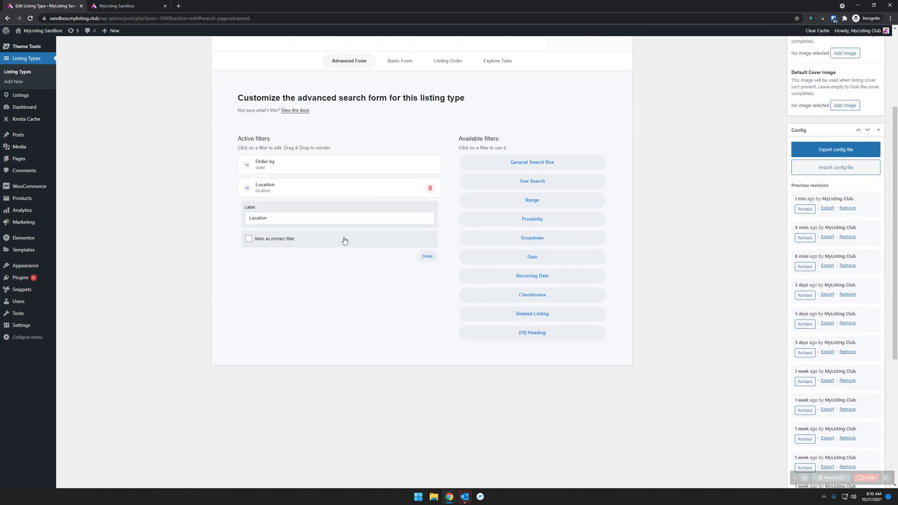
left_click_drag(305, 190, 307, 169)
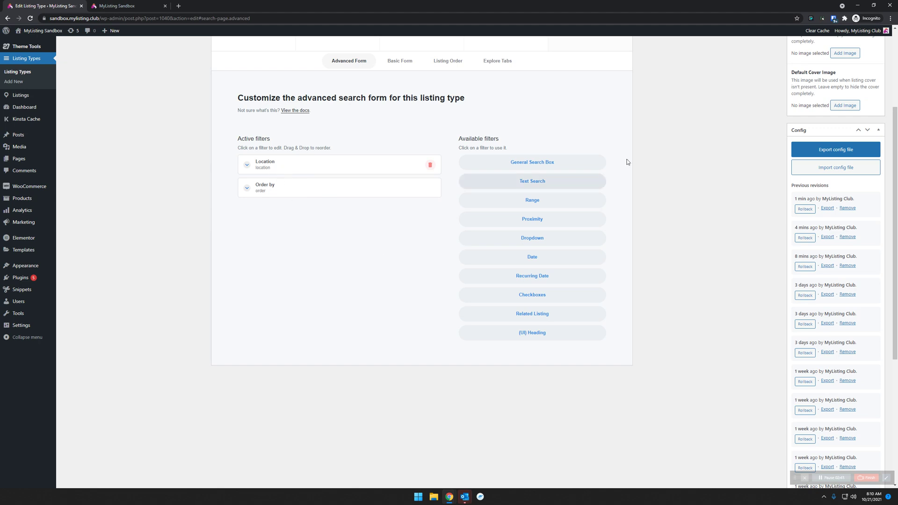
left_click(541, 225)
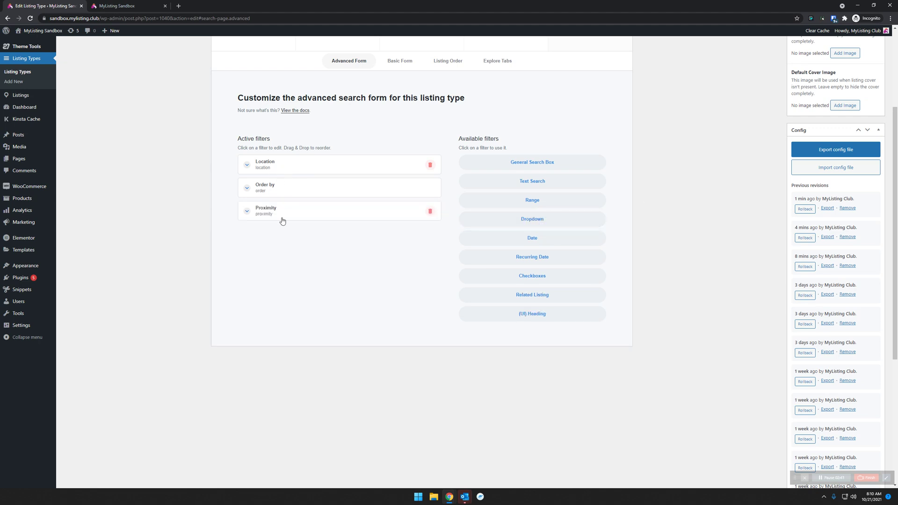
left_click_drag(290, 215, 286, 187)
- Switch the Proximity filter's units to Miles and select its step size value for replacing
left_click(294, 187)
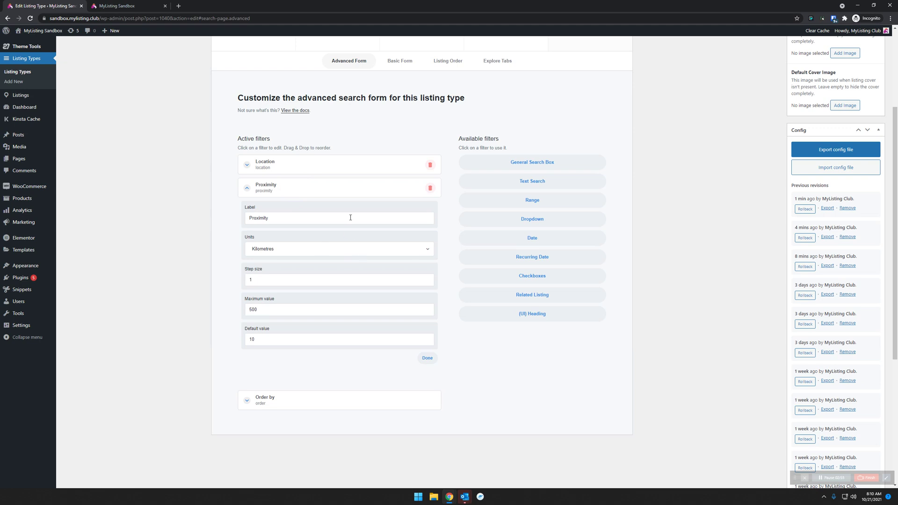
left_click(317, 255)
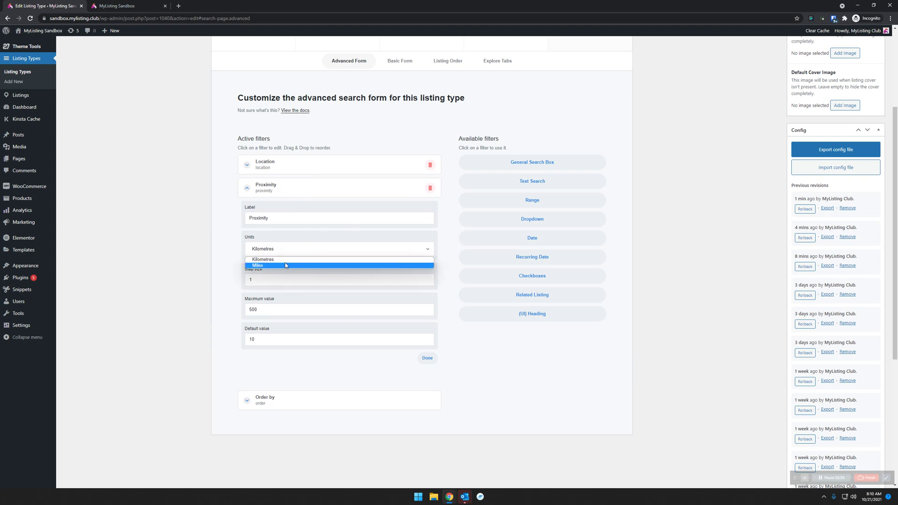
left_click(285, 264)
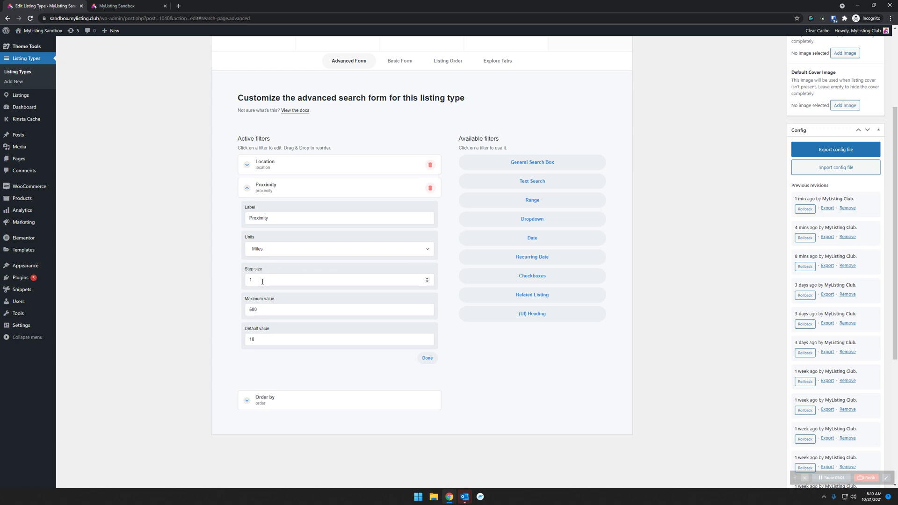
left_click_drag(328, 279, 217, 279)
- Set the Proximity filter's maximum value to 500 and default value to 5, then collapse it
left_click_drag(274, 310, 210, 307)
left_click_drag(271, 309, 222, 310)
left_click(270, 310)
left_click(231, 312)
type("7000")
left_click(230, 313)
left_click_drag(267, 309, 227, 308)
type("500")
left_click_drag(288, 340, 222, 345)
type("5")
left_click(309, 193)
- Save the Services listing type and open the Listings list in a new tab
scroll(308, 194, "up", 5)
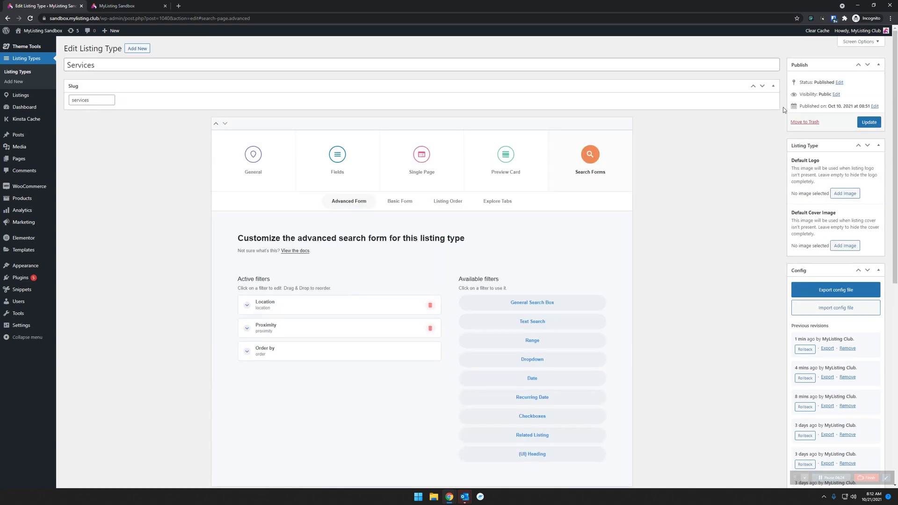
left_click(870, 123)
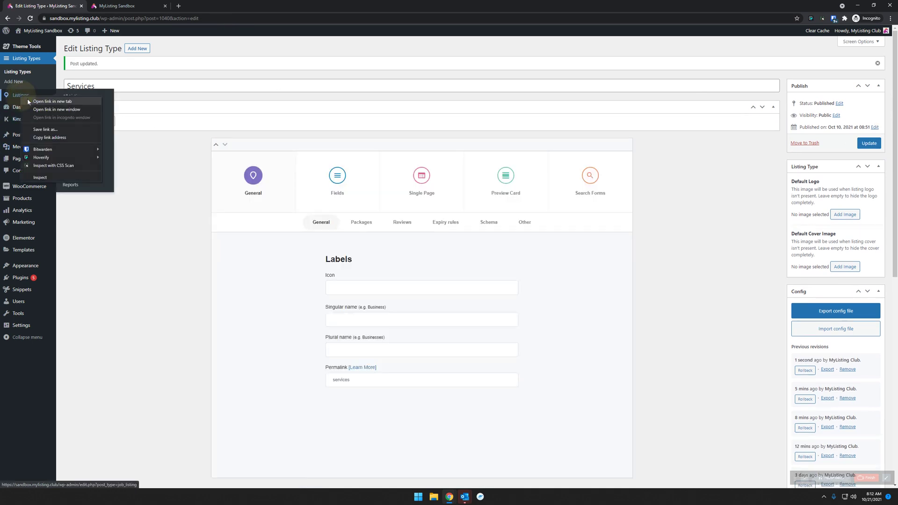
middle_click(20, 98)
left_click(114, 5)
left_click(114, 4)
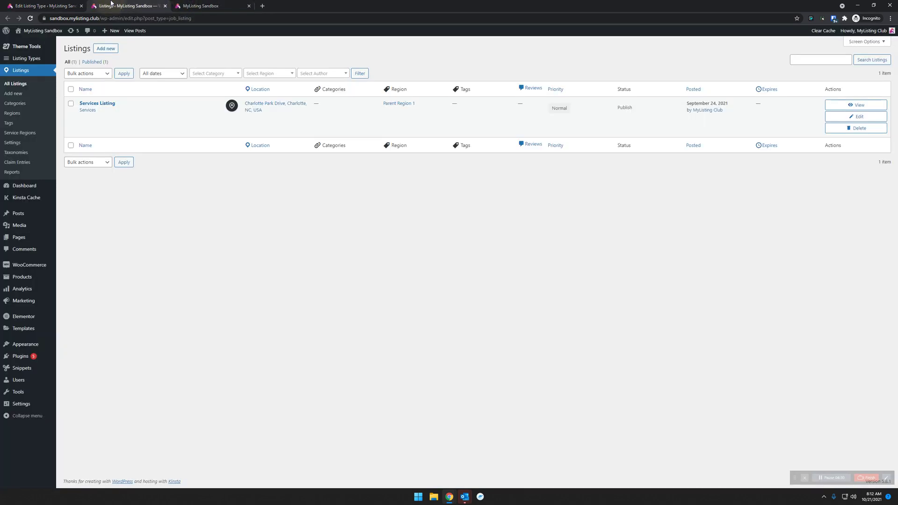
- Edit the Services Listing, check its Charlotte location address, and update it
left_click(856, 117)
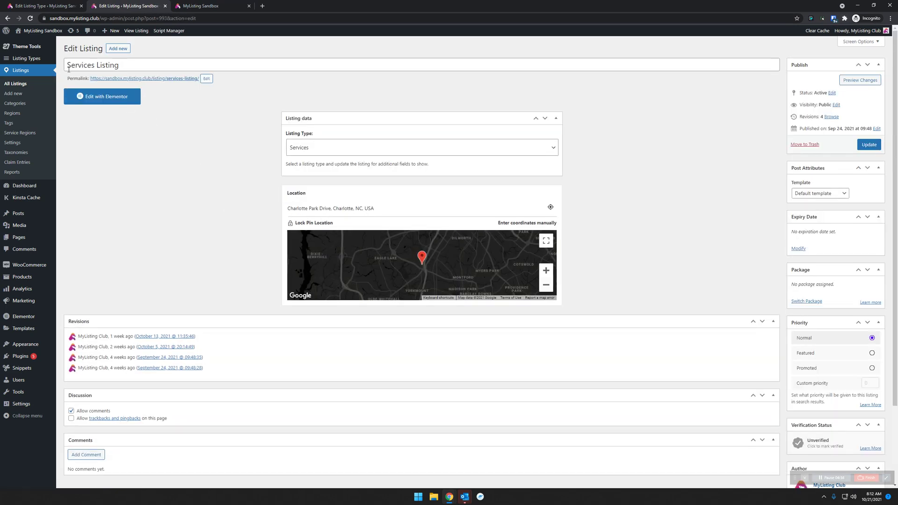
left_click(95, 65)
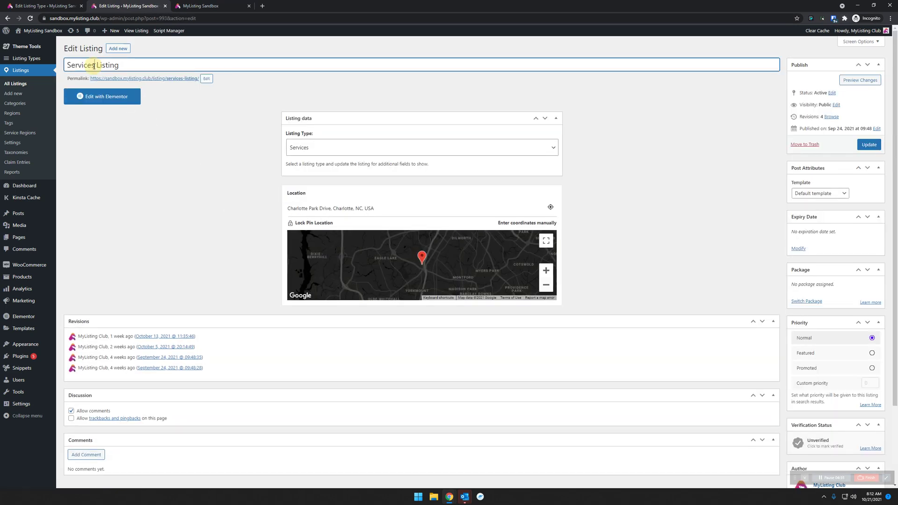
left_click(326, 210)
left_click(346, 227)
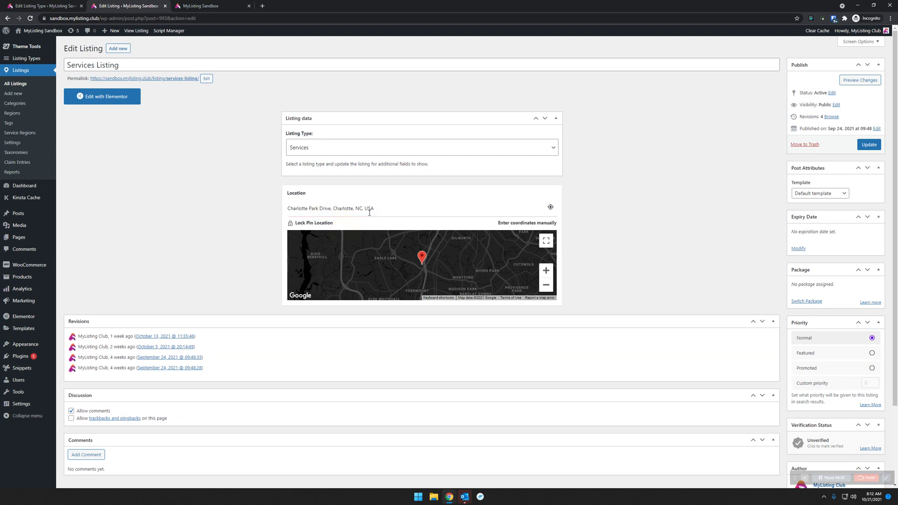
left_click(340, 210)
triple_click(339, 209)
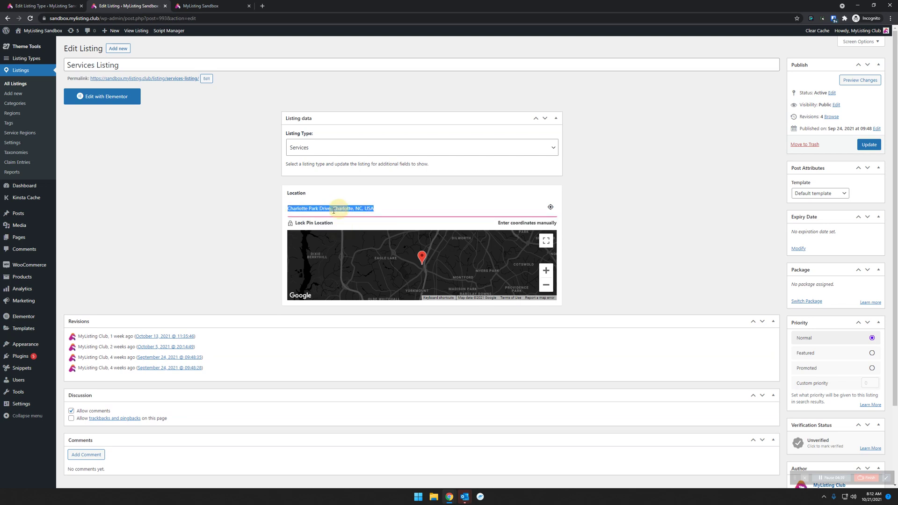
left_click(233, 216)
double_click(343, 208)
left_click(241, 207)
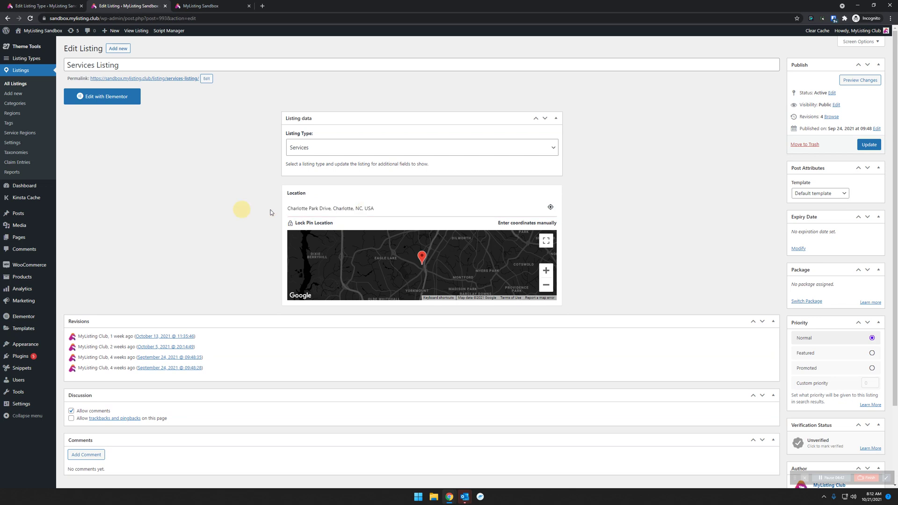
left_click(368, 208)
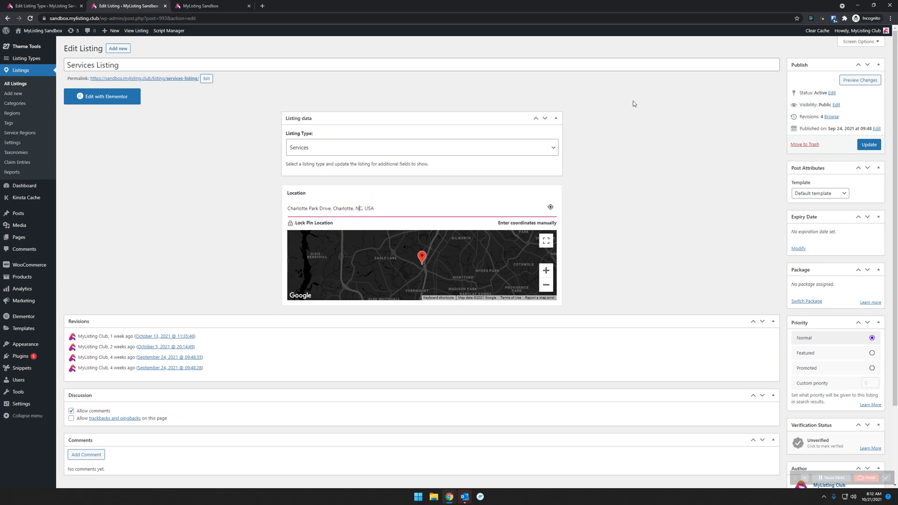
left_click(868, 145)
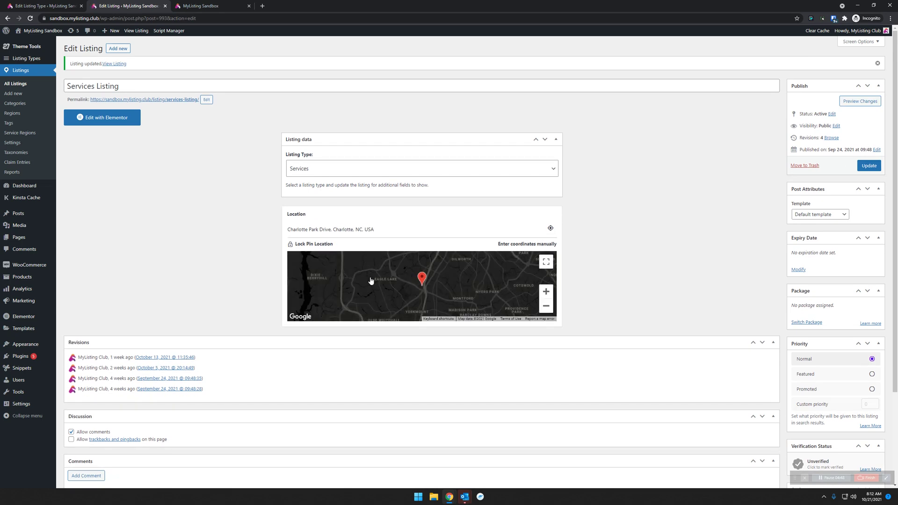
- Go to the front-end Explore page and focus the Location search filter
left_click(220, 4)
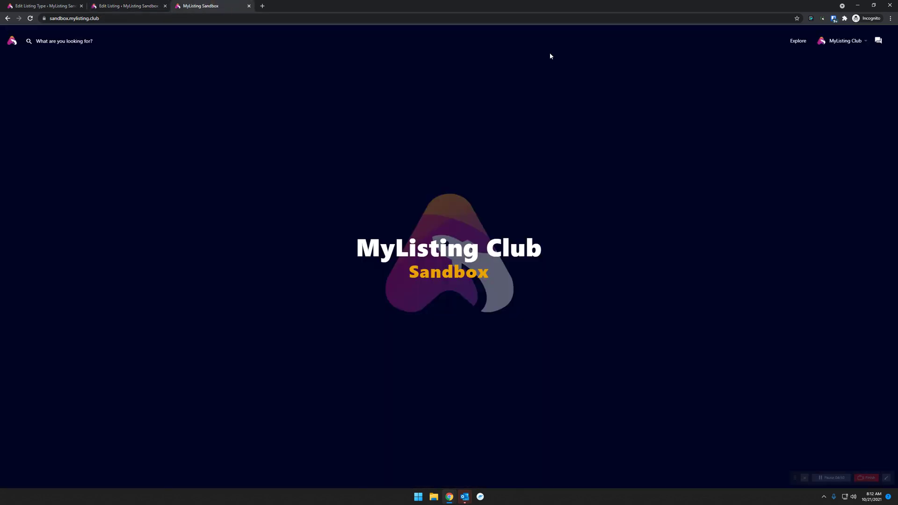
left_click(799, 42)
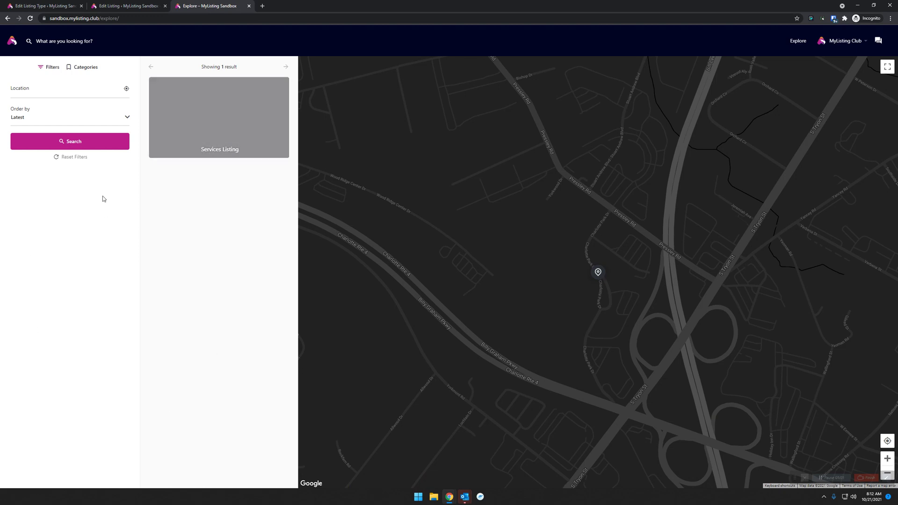
left_click(63, 94)
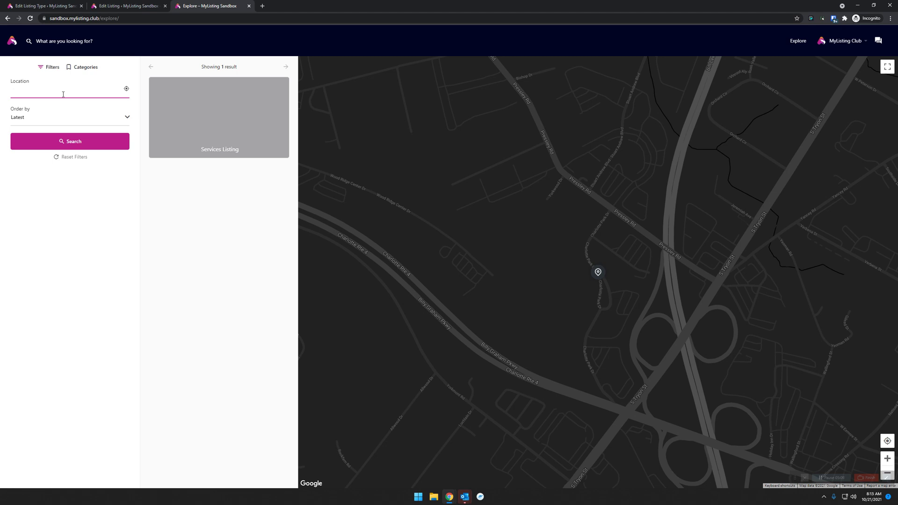
- Search by location 'charl' for Charlotte Drive, then switch to Southern Loop Boulevard
type("charl")
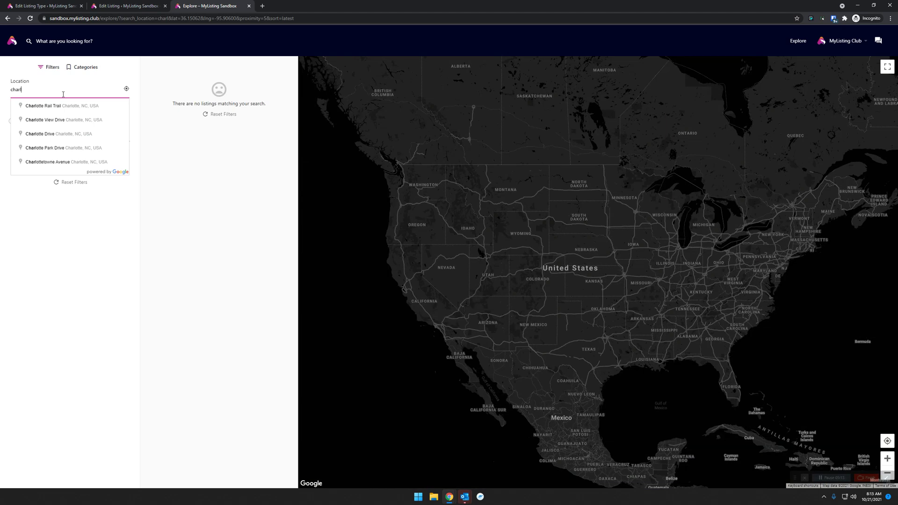
left_click(63, 135)
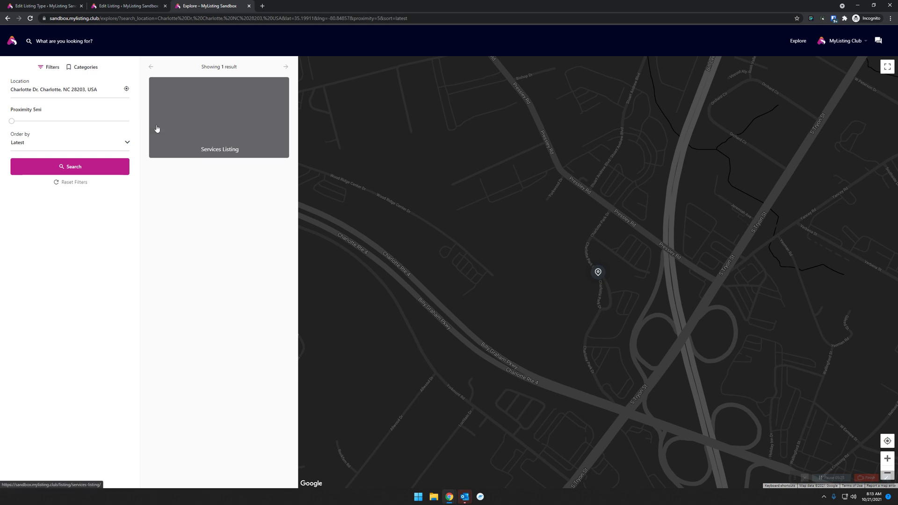
left_click(74, 88)
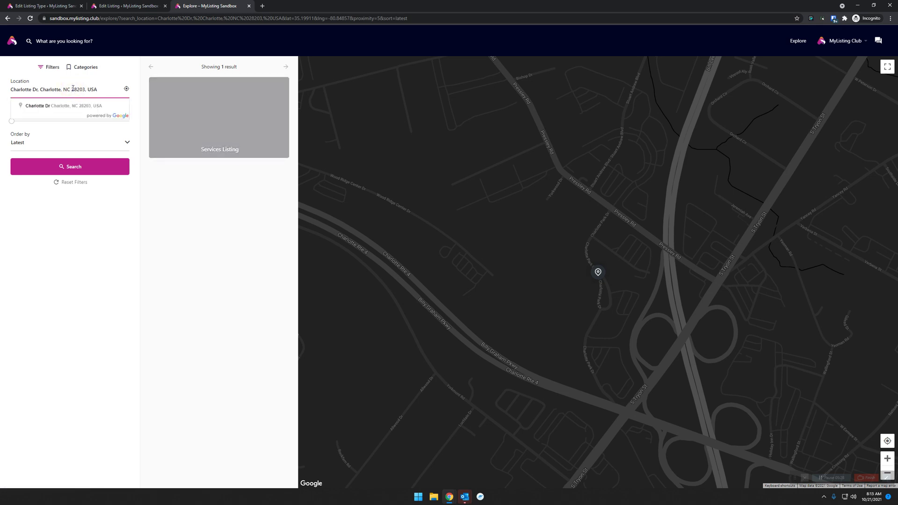
double_click(64, 90)
left_click(65, 91)
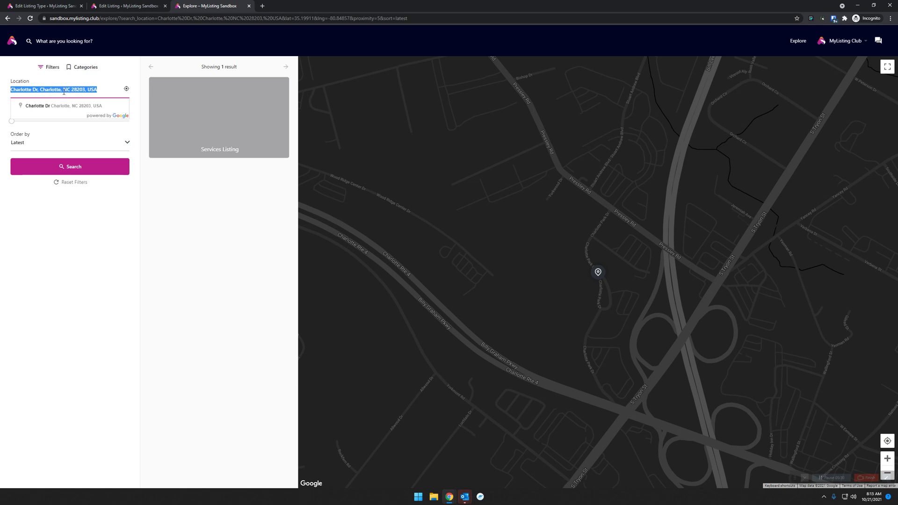
type("south")
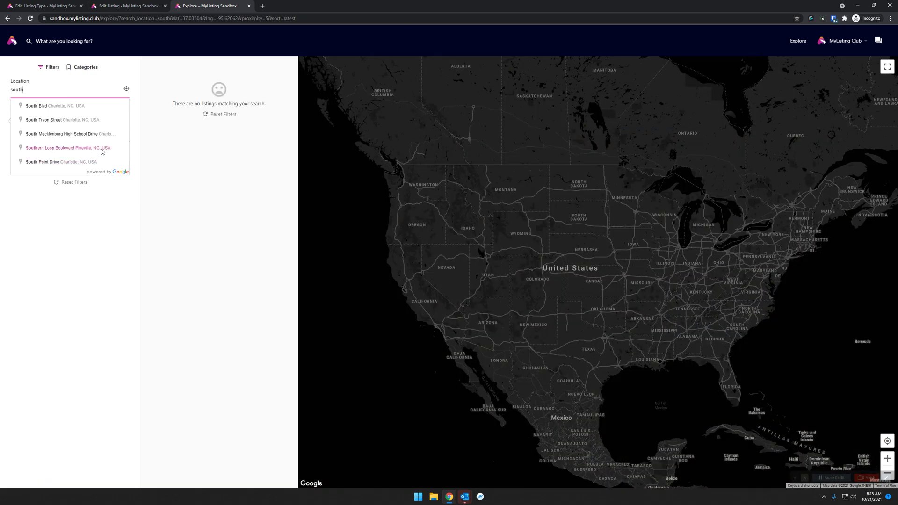
left_click(98, 148)
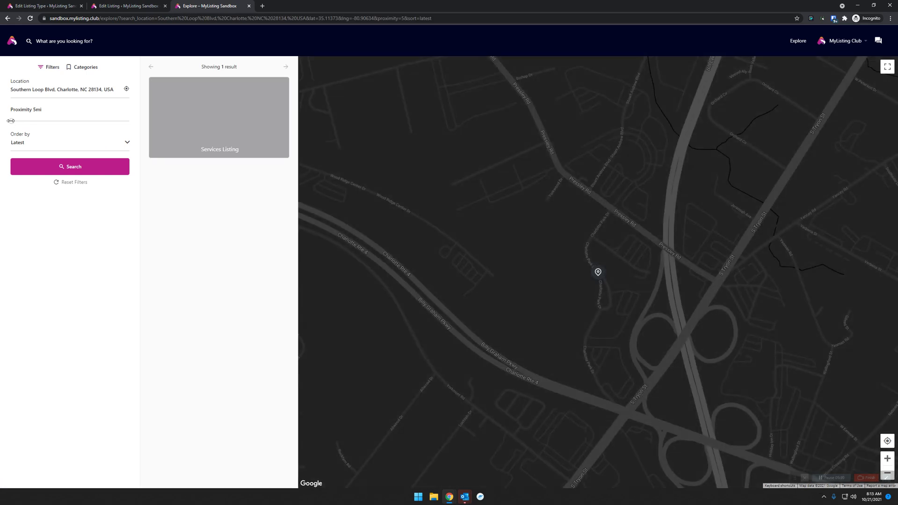
- Shrink the proximity radius to 0 miles and select the location text to replace it
left_click_drag(11, 121, 8, 122)
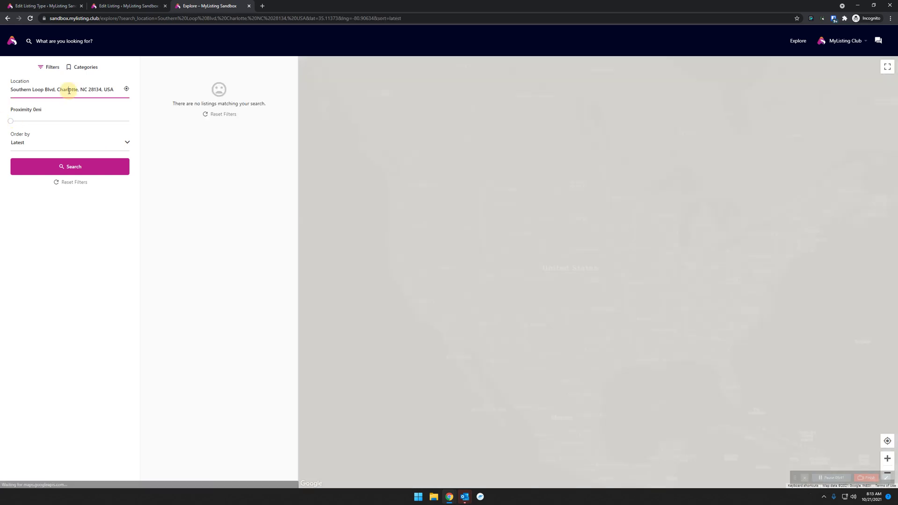
triple_click(65, 89)
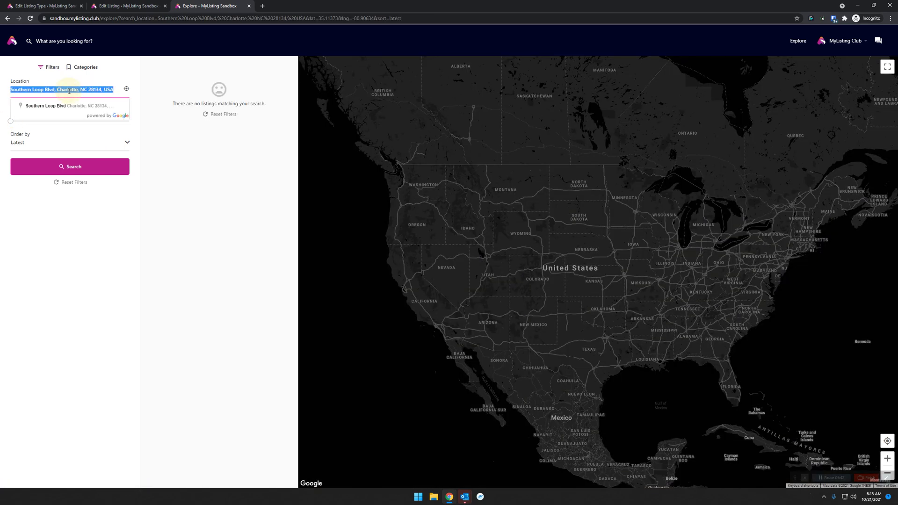
left_click(69, 233)
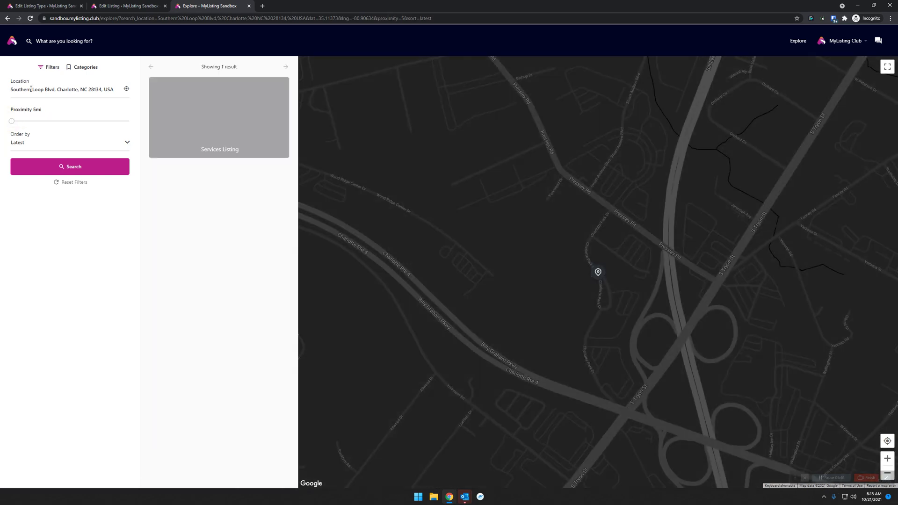
triple_click(48, 92)
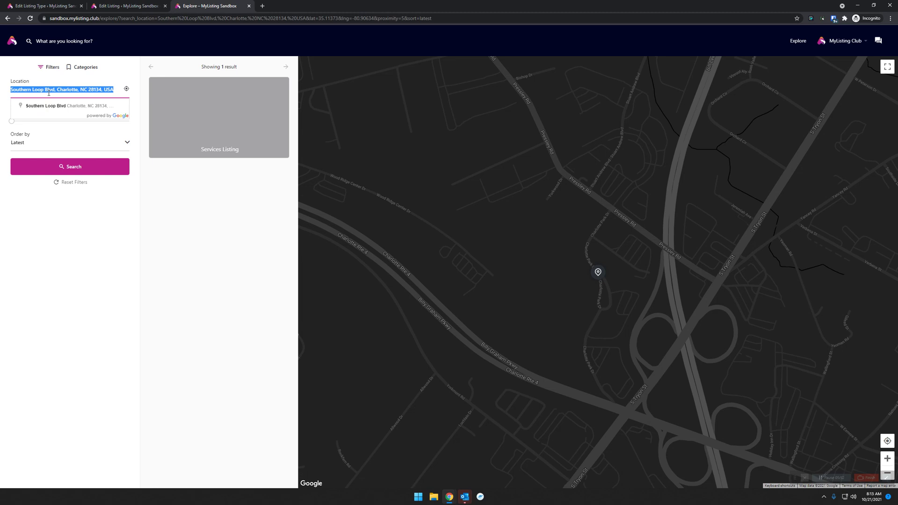
- Search by location 'lake norm' and pick Lake Norman Cove Drive, Cornelius
type("lake")
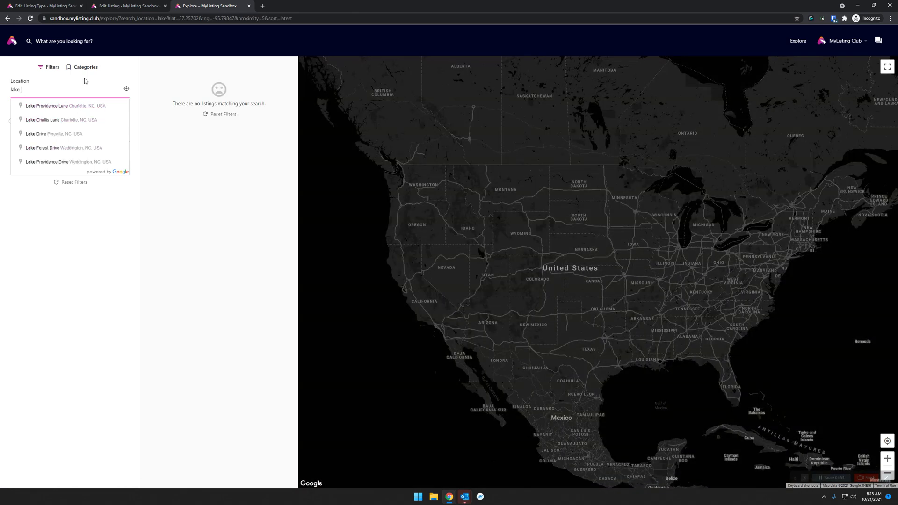
type(" norm")
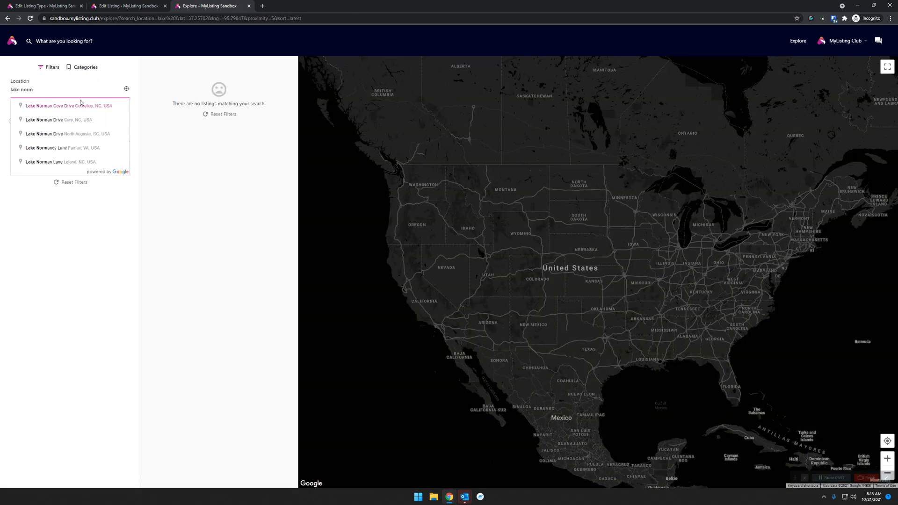
left_click(86, 106)
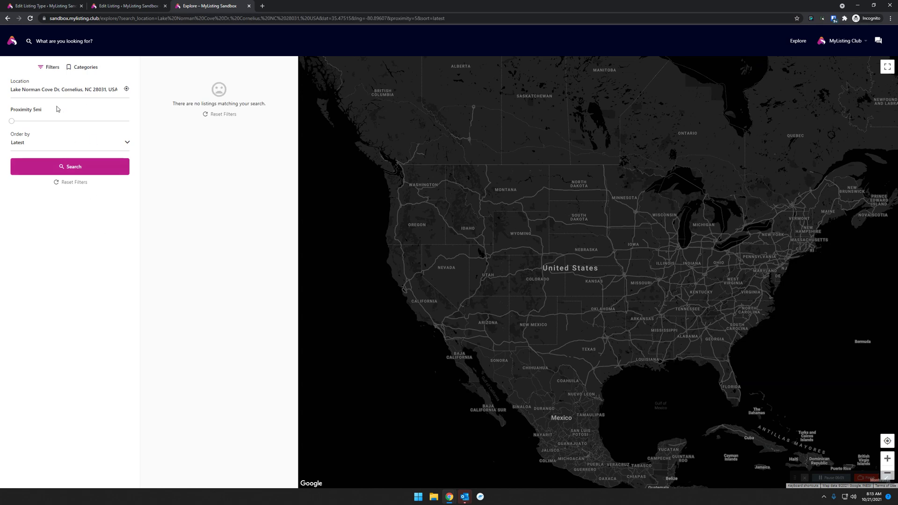
triple_click(45, 89)
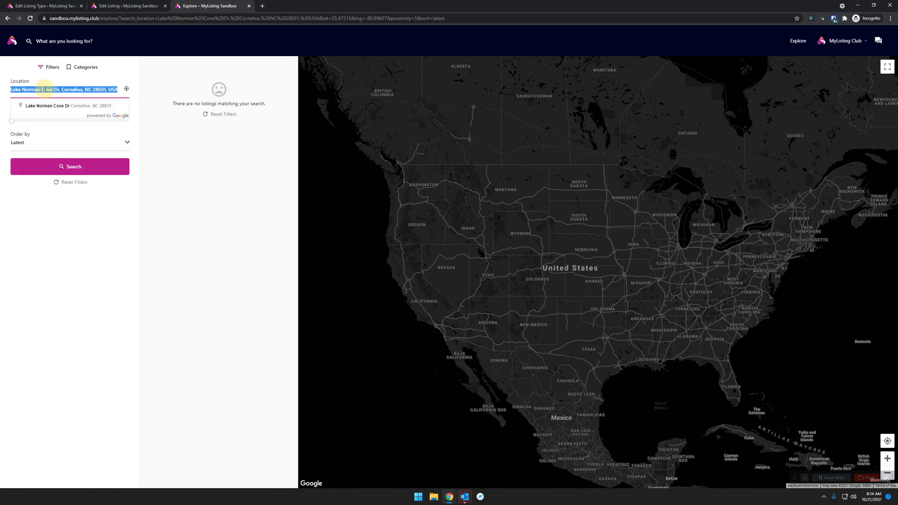
left_click(59, 246)
triple_click(82, 89)
left_click(86, 223)
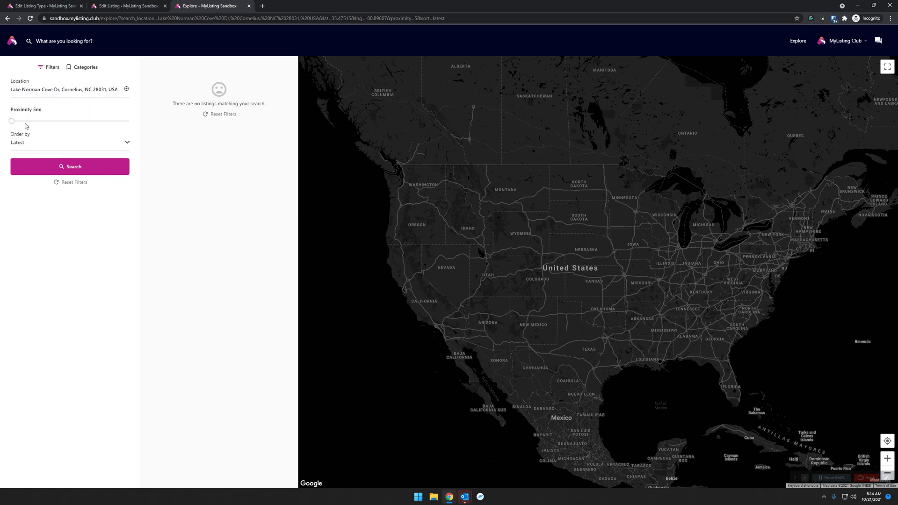
triple_click(25, 110)
- Widen the proximity radius to 10 miles, then to 25 miles
left_click(11, 120)
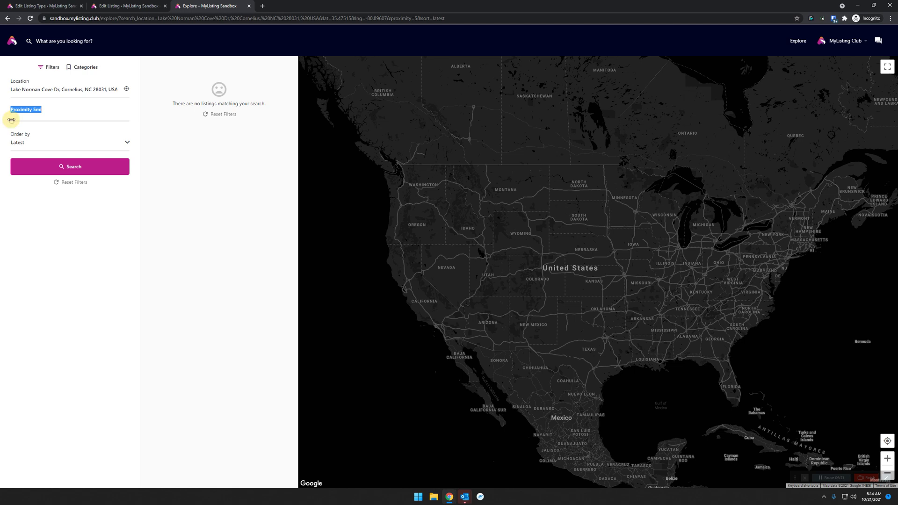
left_click_drag(11, 120, 13, 120)
left_click_drag(14, 120, 16, 120)
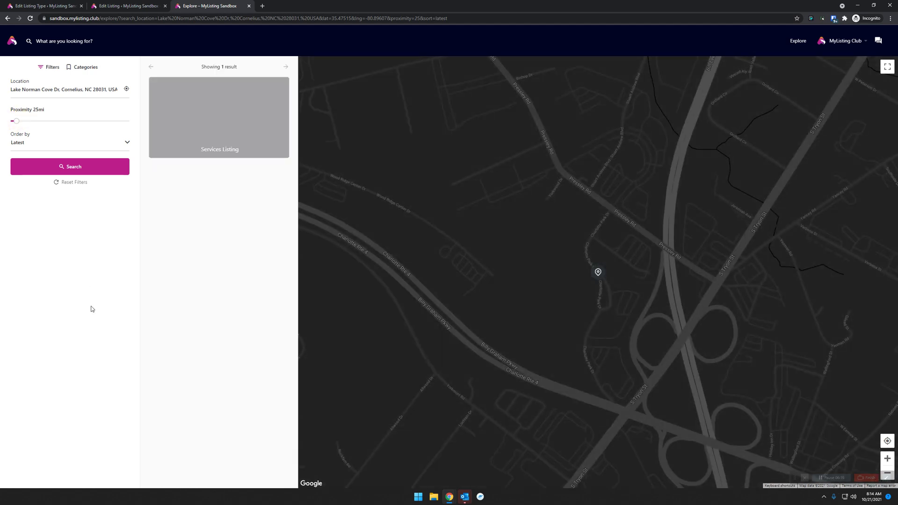
- Open the Services Listing from the Explore results to view its Charlotte Park Drive location map
left_click(212, 120)
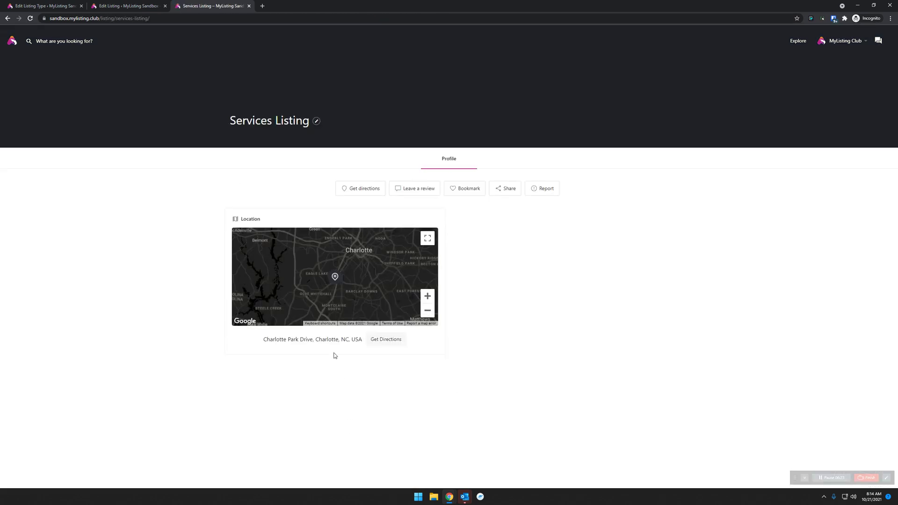